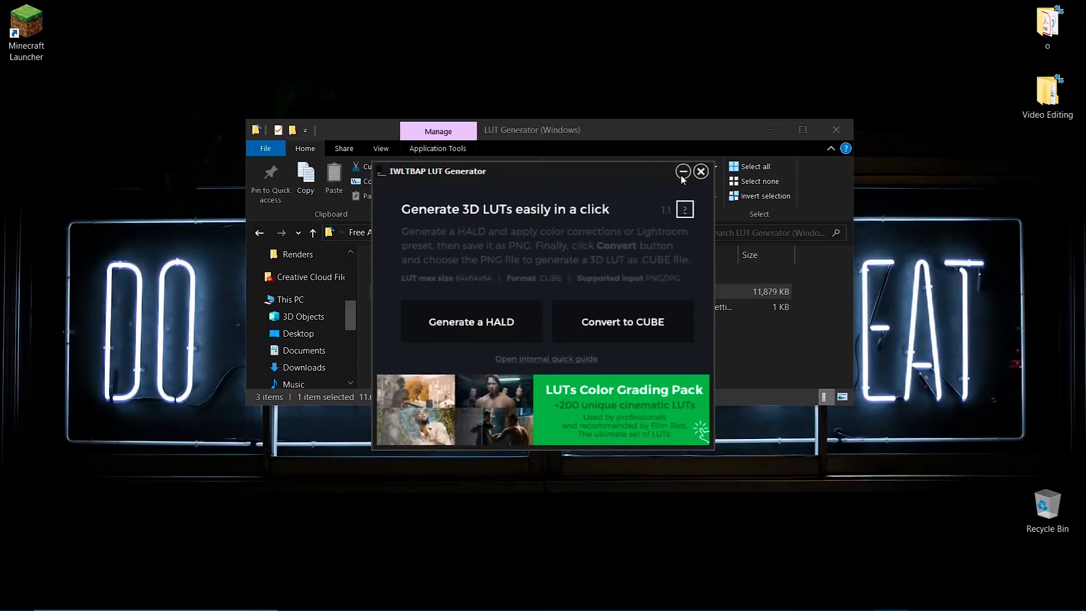
Close the Neutral-512.png preview and generate a HALD image with the LUT Generator, saving it to the Desktop.
{"action": "left_click", "coordinate": [683, 173]}
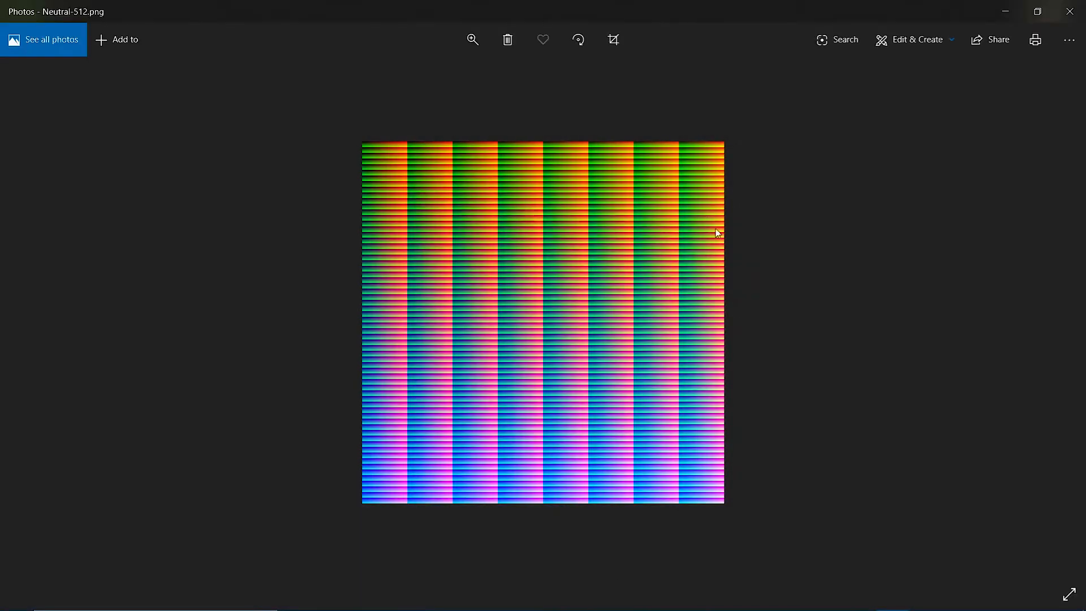
{"action": "left_click", "coordinate": [1070, 11]}
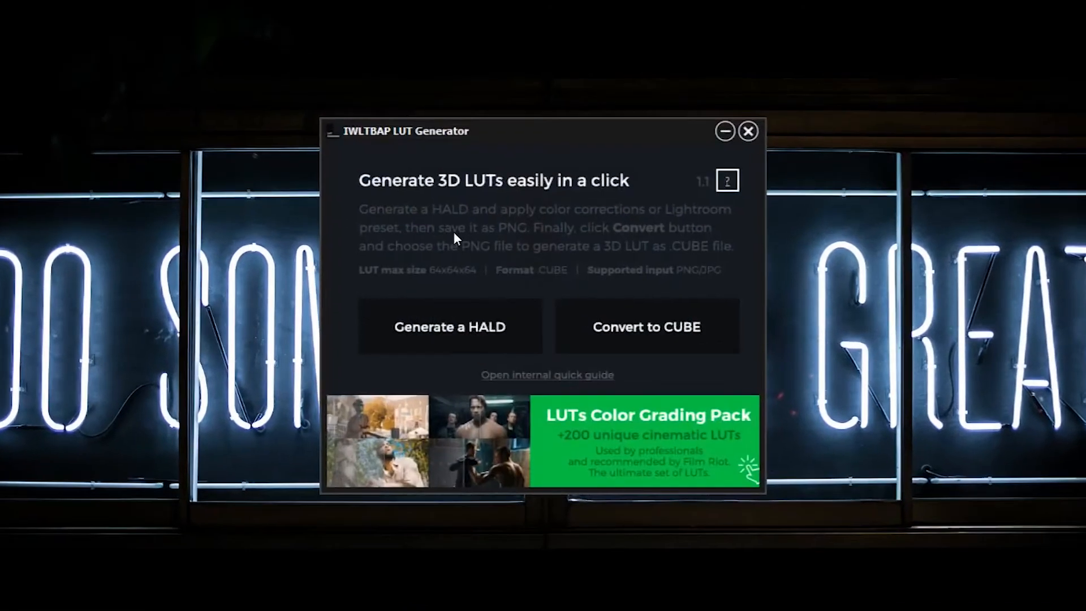
{"action": "left_click", "coordinate": [468, 334]}
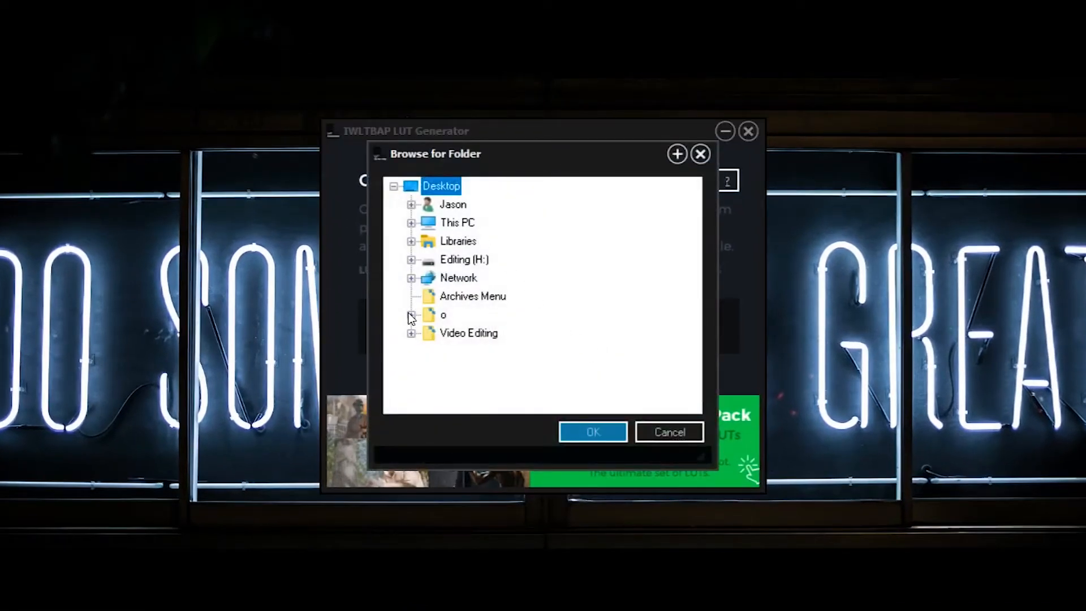
{"action": "left_click", "coordinate": [424, 224]}
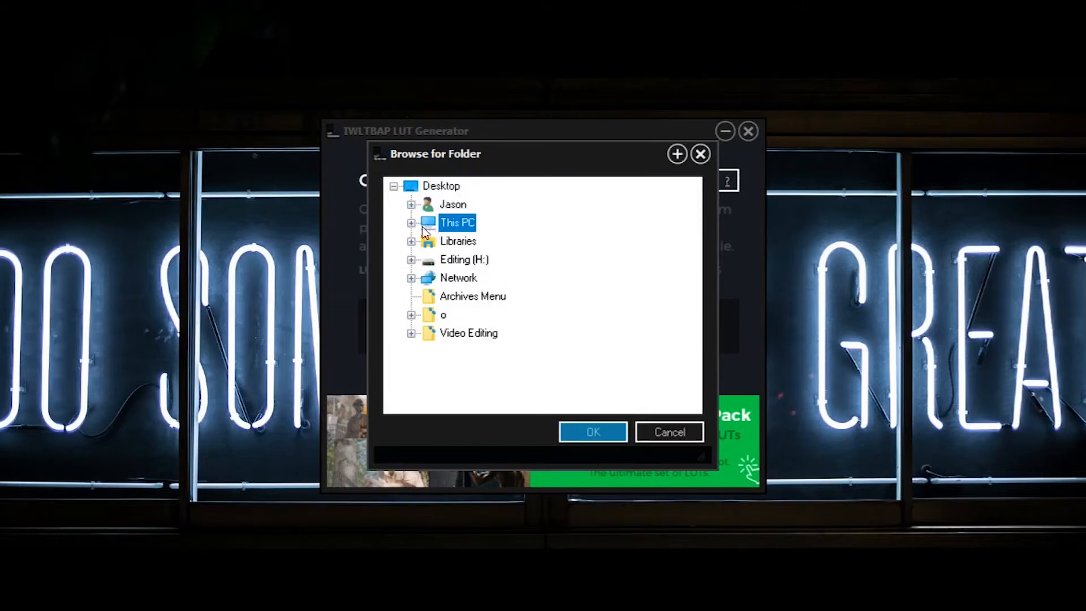
{"action": "left_click", "coordinate": [439, 185]}
{"action": "left_click", "coordinate": [582, 430]}
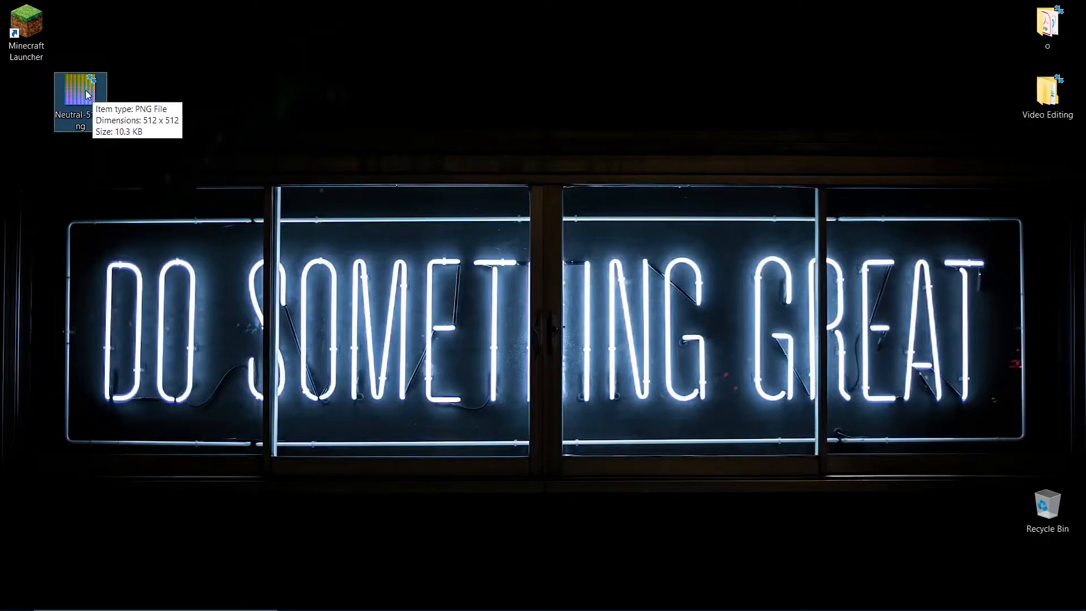
Switch to the open Lightroom Classic catalog.
{"action": "left_click_drag", "start_coordinate": [88, 93], "coordinate": [45, 93]}
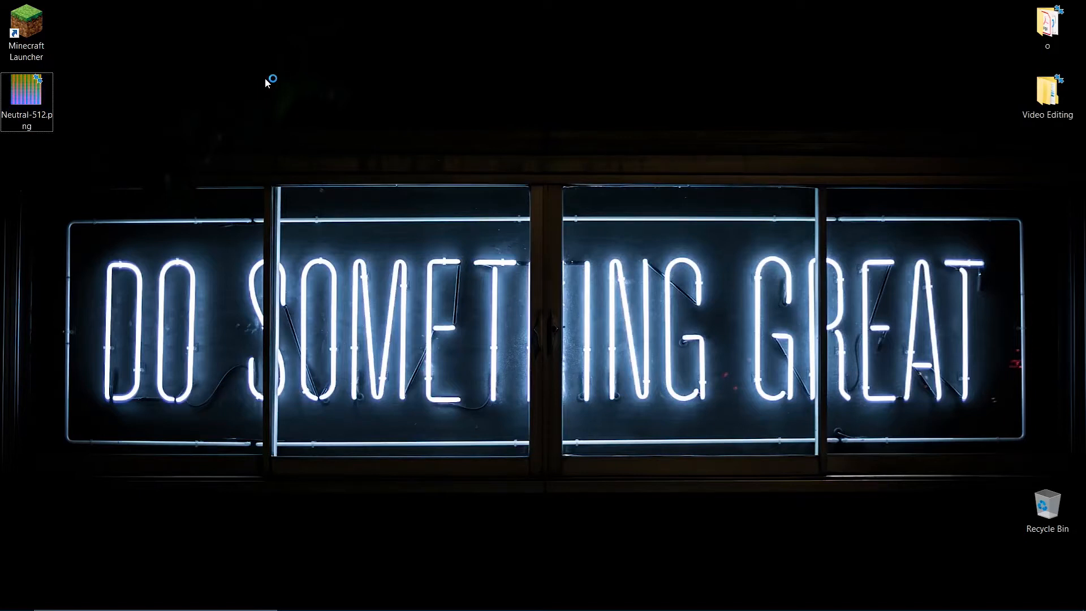
{"action": "mouse_move", "coordinate": [820, 609]}
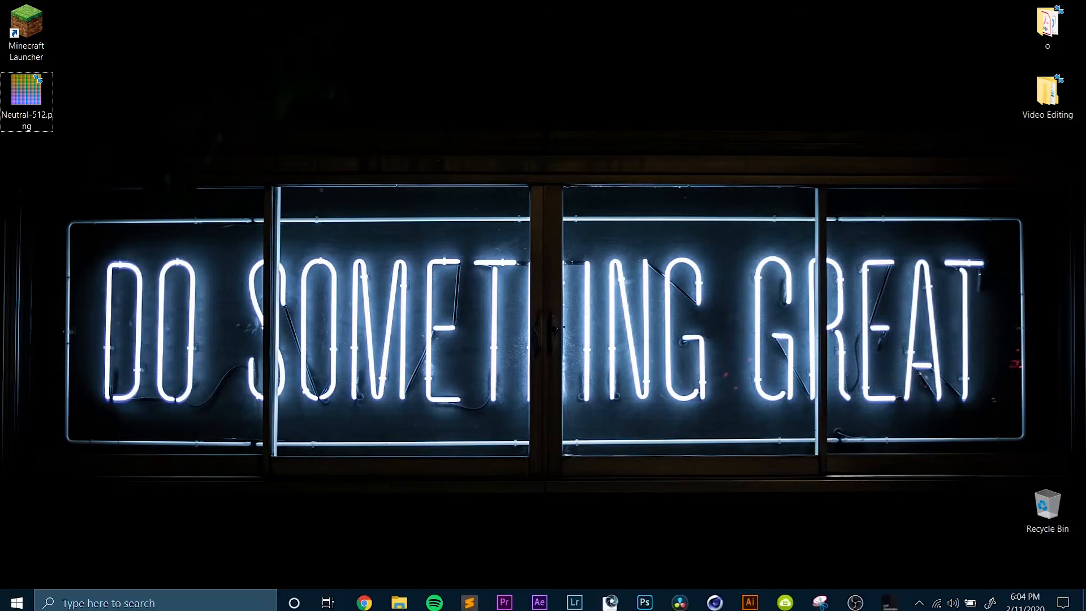
{"action": "mouse_move", "coordinate": [579, 607]}
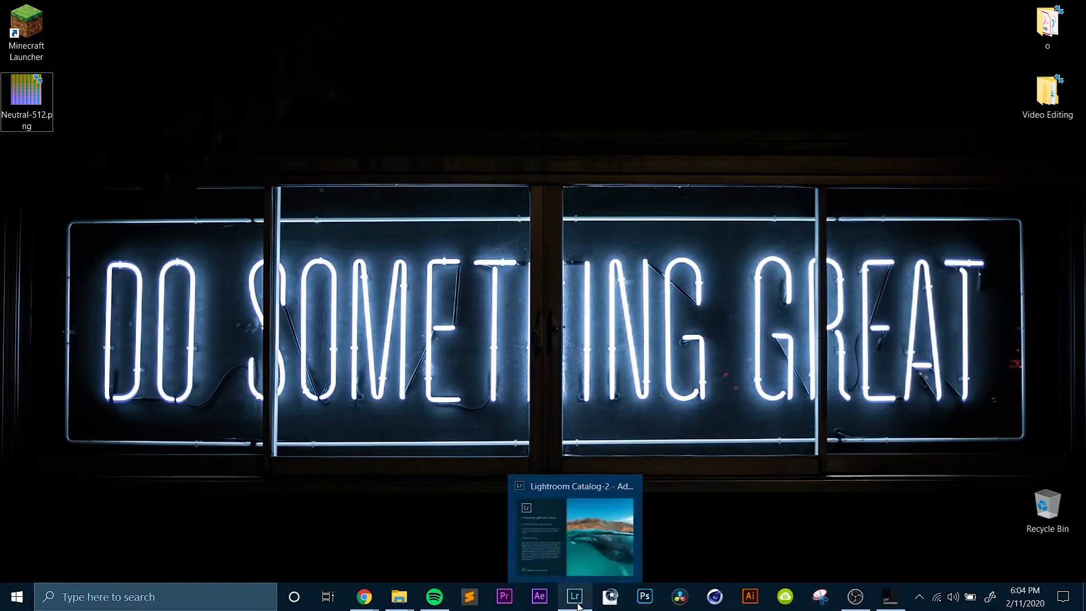
{"action": "left_click", "coordinate": [575, 520]}
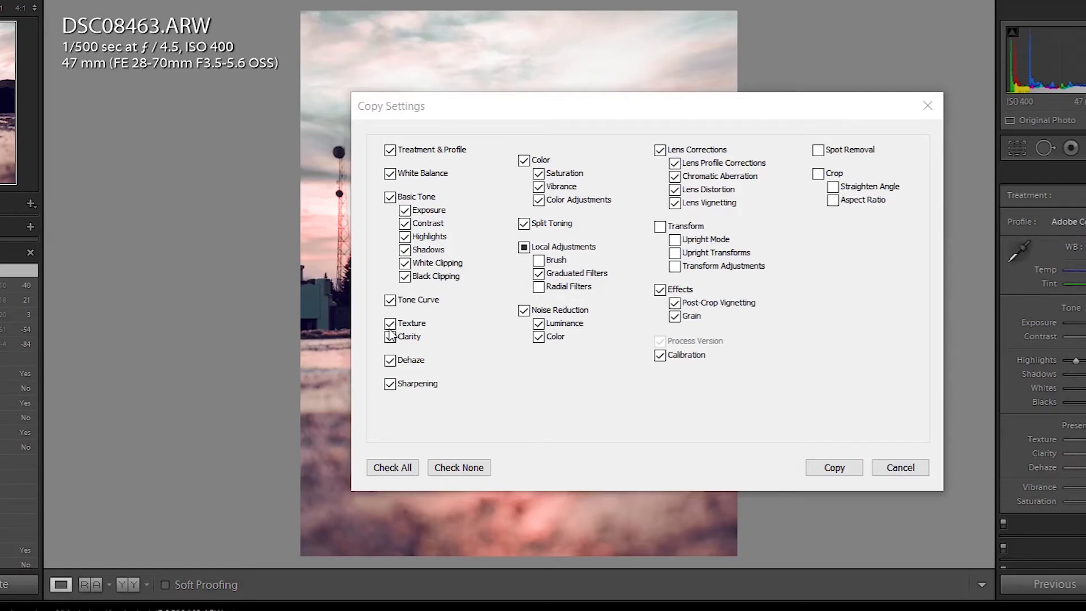
Exclude Clarity, Sharpening, Noise Reduction, Local Adjustments, Lens Corrections and Effects from the develop settings being copied from DSC08463.ARW.
{"action": "left_click", "coordinate": [391, 337]}
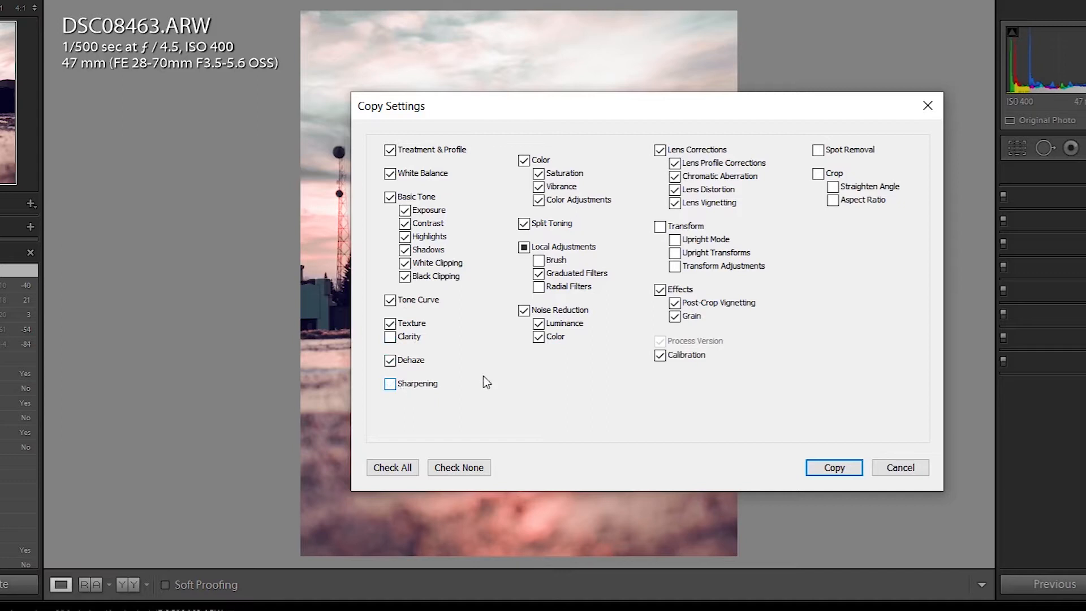
{"action": "left_click", "coordinate": [525, 311]}
{"action": "left_click", "coordinate": [524, 248]}
{"action": "left_click", "coordinate": [659, 152]}
{"action": "left_click", "coordinate": [659, 289]}
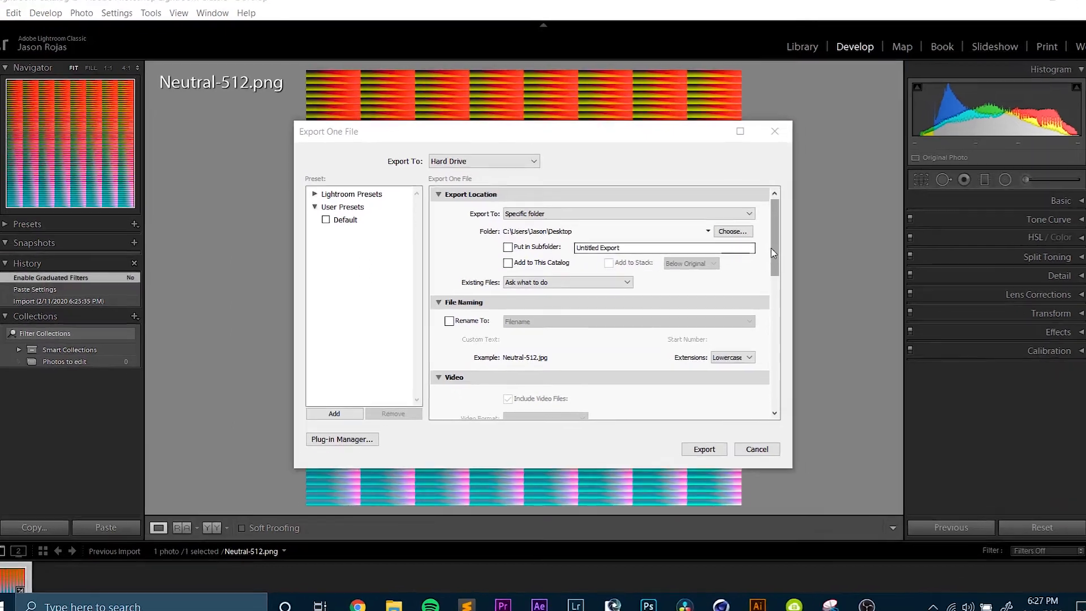
Export the edited Neutral-512 image to the Desktop as an sRGB JPEG with the resolution set to 72 pixels per inch.
{"action": "left_click_drag", "start_coordinate": [769, 254], "coordinate": [759, 301]}
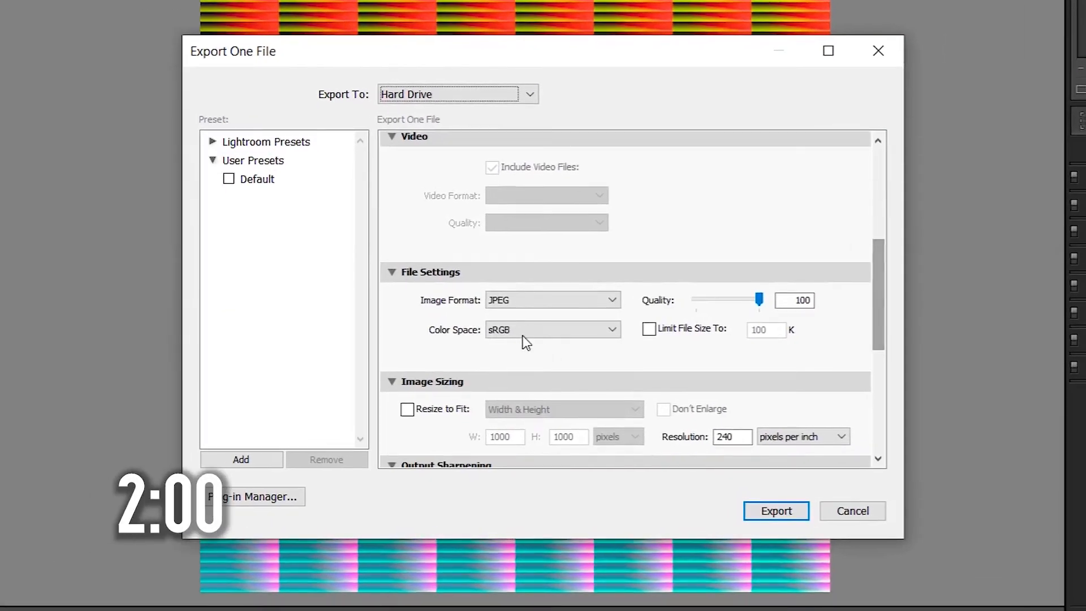
{"action": "left_click", "coordinate": [525, 333]}
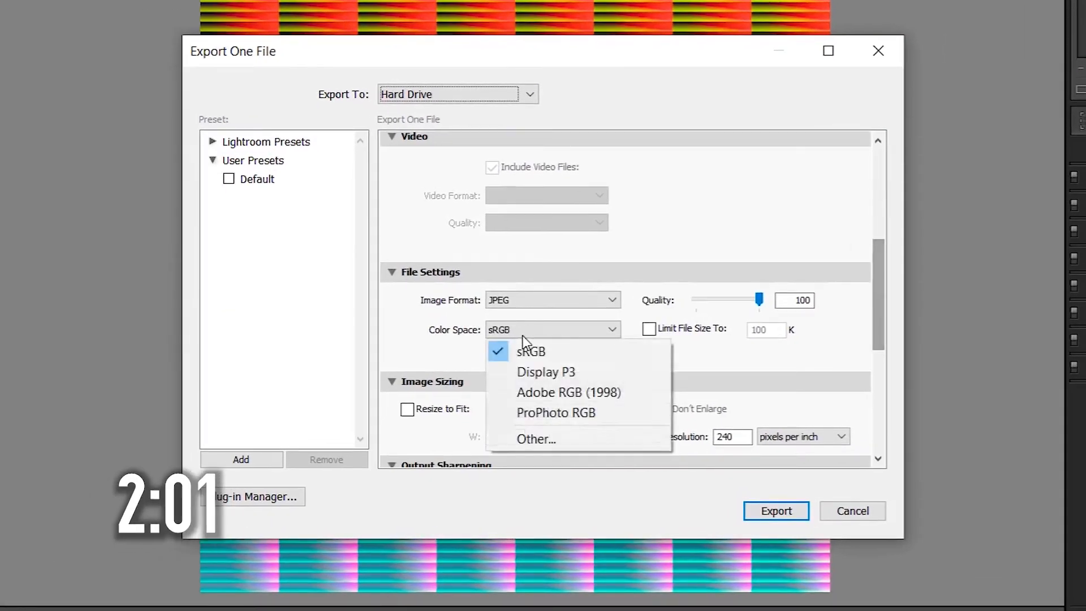
{"action": "left_click", "coordinate": [803, 340]}
{"action": "scroll", "coordinate": [884, 296], "scroll_direction": "down", "scroll_amount": 3}
{"action": "left_click", "coordinate": [715, 330]}
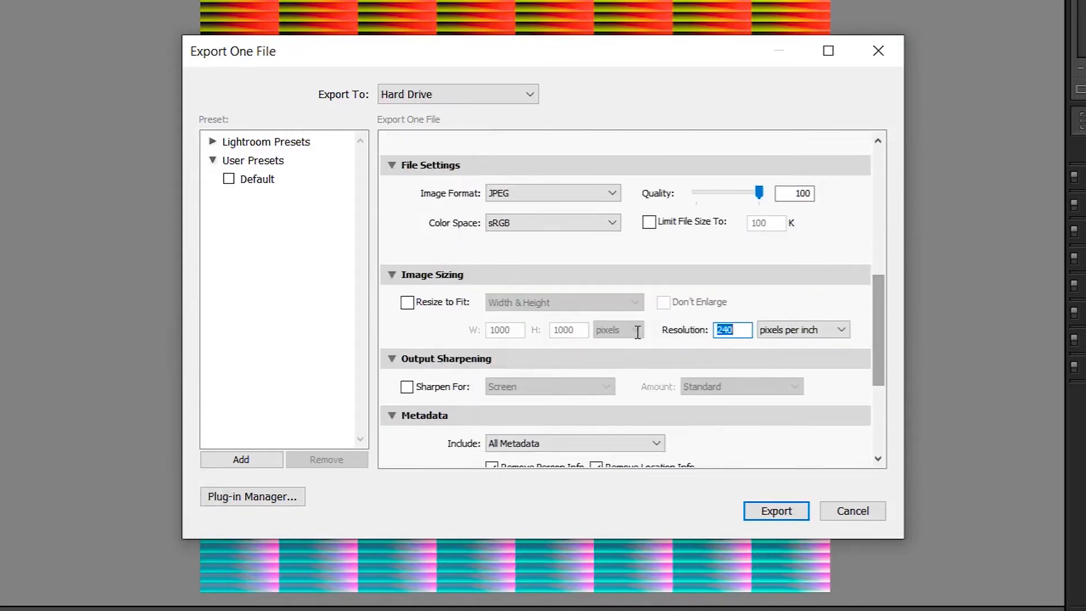
{"action": "type", "text": "72"}
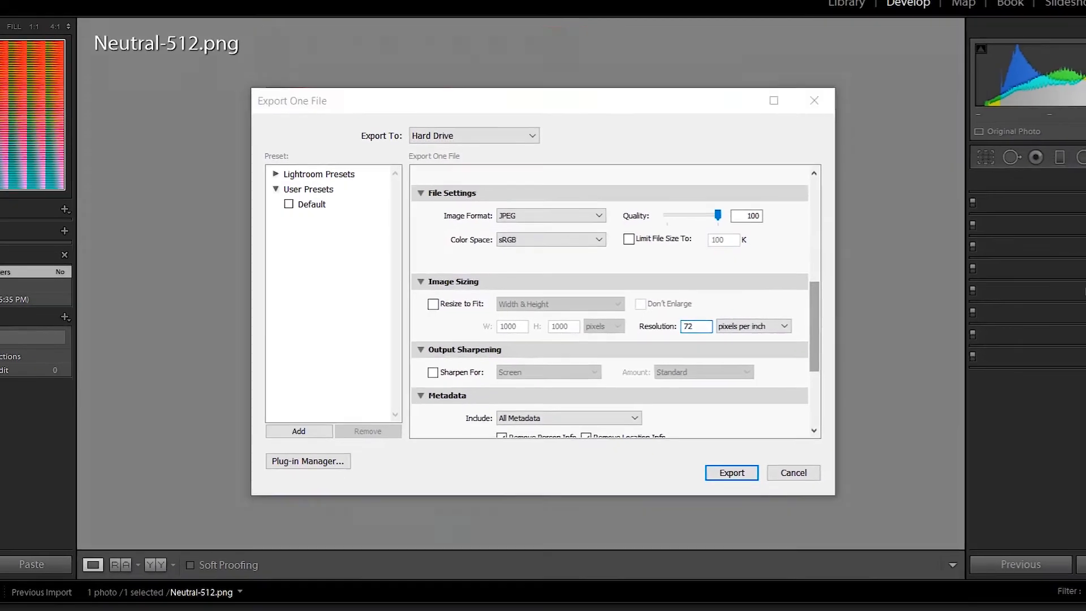
{"action": "key", "text": "Return"}
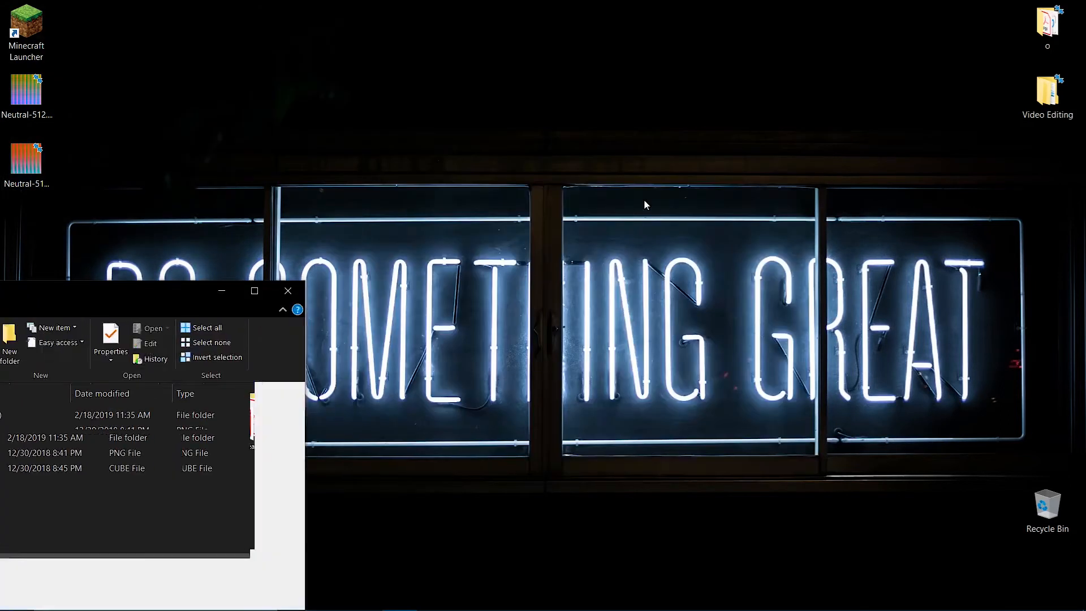
Switch to the LUT Generator and convert Neutral-512.jpg from the Desktop to a CUBE file.
{"action": "left_click_drag", "start_coordinate": [644, 199], "coordinate": [661, 134]}
{"action": "double_click", "coordinate": [624, 282]}
{"action": "left_click", "coordinate": [606, 296]}
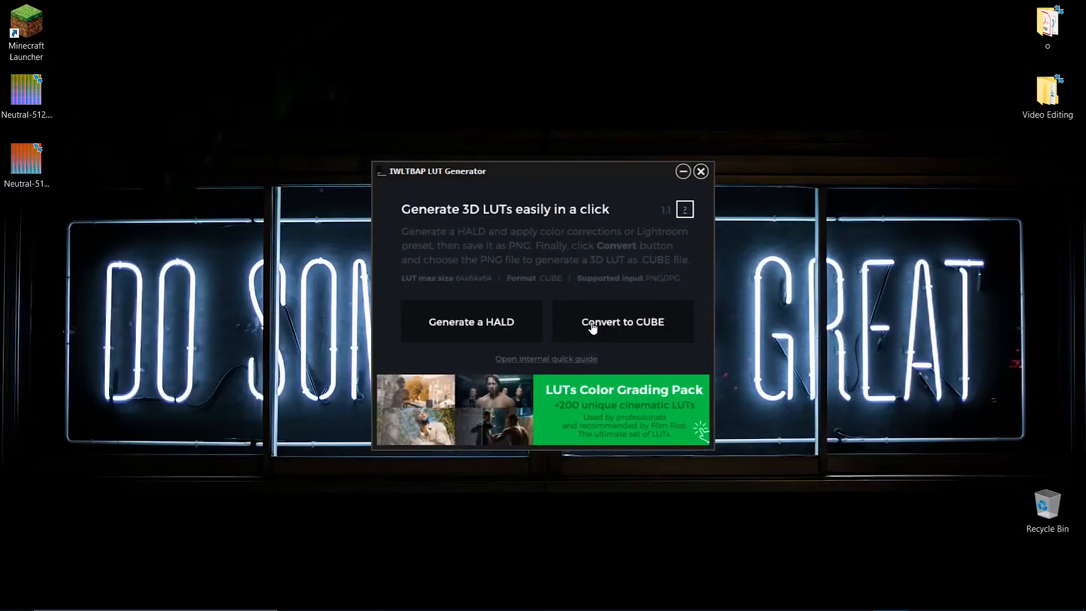
{"action": "left_click", "coordinate": [593, 327]}
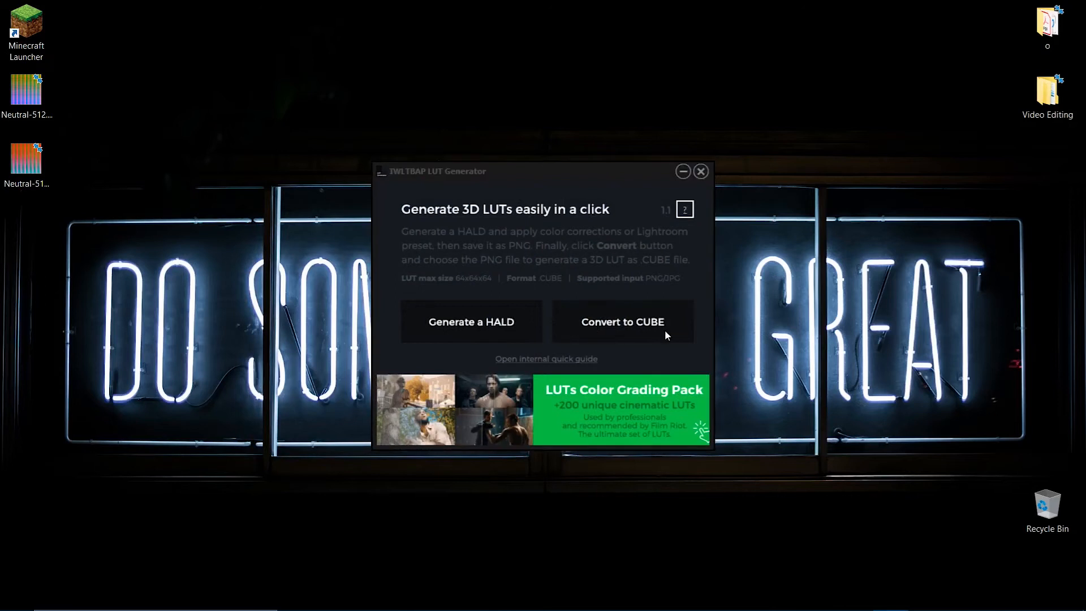
{"action": "left_click_drag", "start_coordinate": [763, 258], "coordinate": [584, 195]}
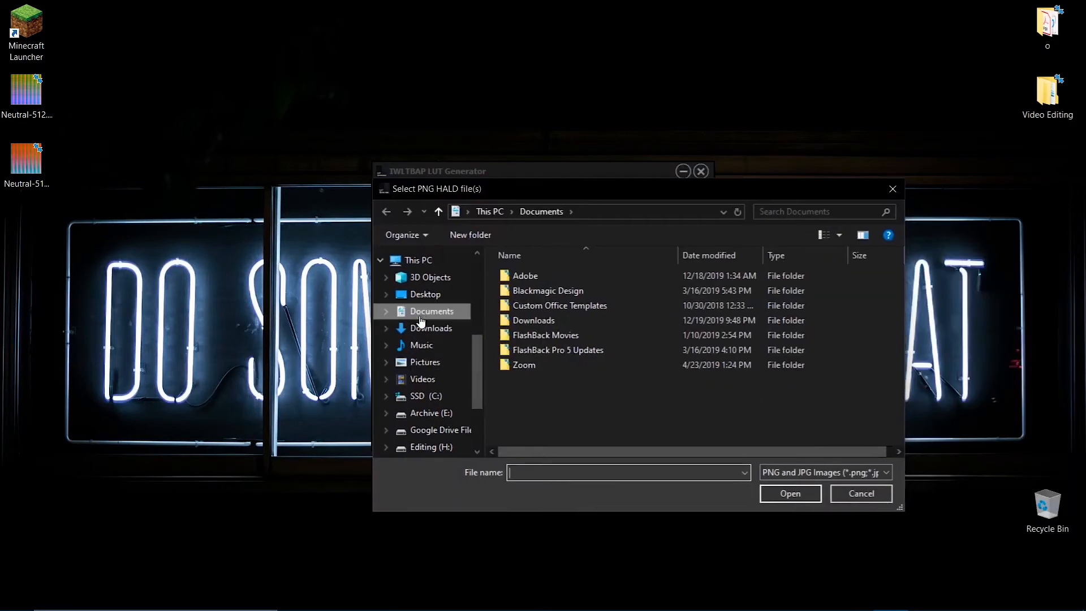
{"action": "left_click", "coordinate": [423, 295]}
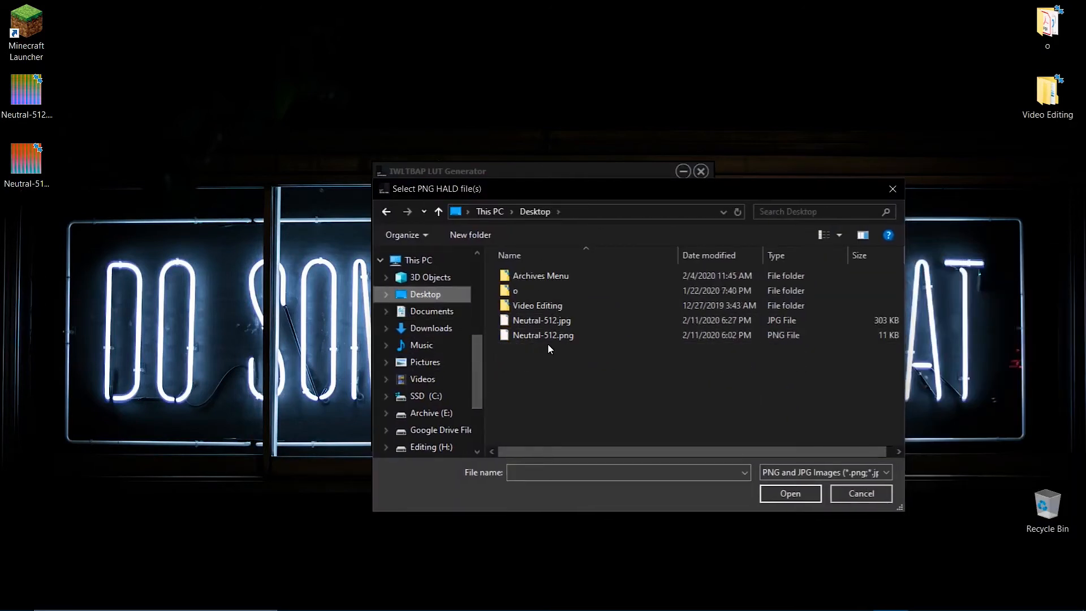
{"action": "left_click", "coordinate": [588, 321]}
{"action": "left_click", "coordinate": [798, 494]}
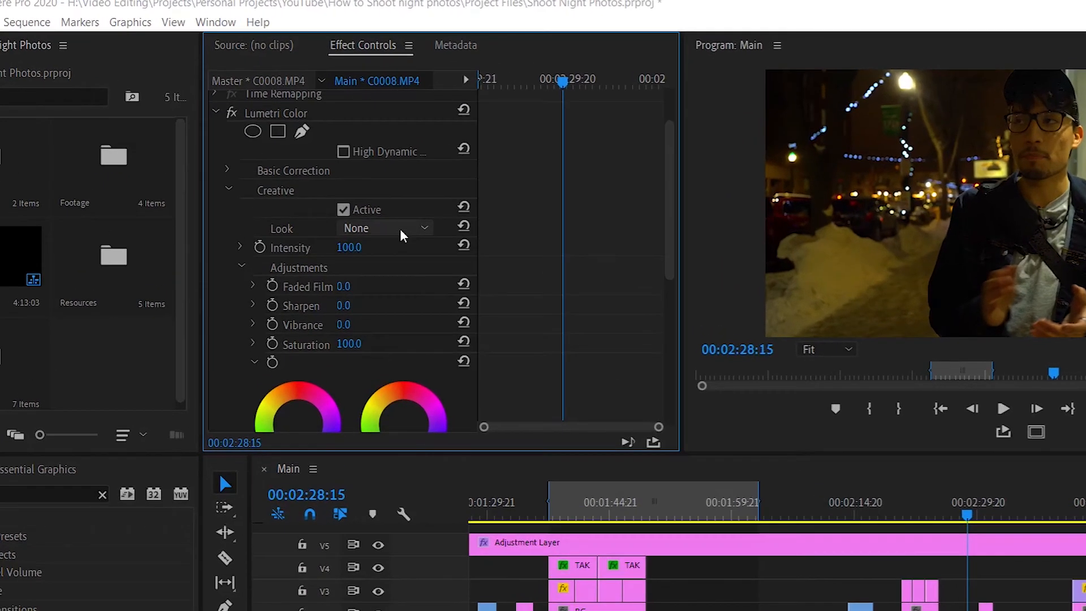
Load the Neutral-512 LUT as the Creative Look in the Lumetri Color effect of clip C0008.MP4.
{"action": "left_click", "coordinate": [376, 186]}
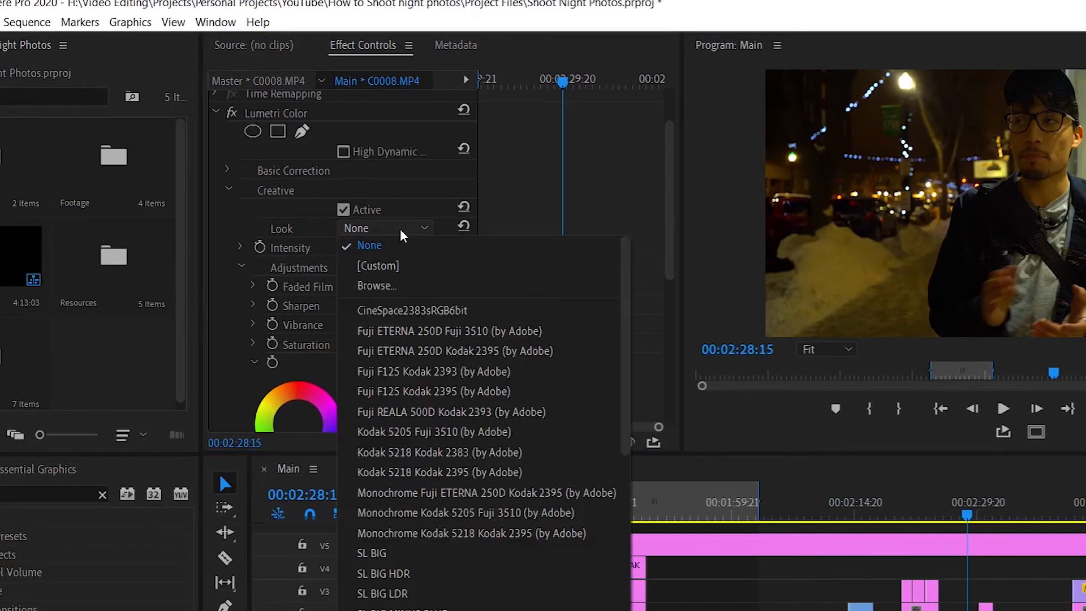
{"action": "left_click", "coordinate": [426, 283]}
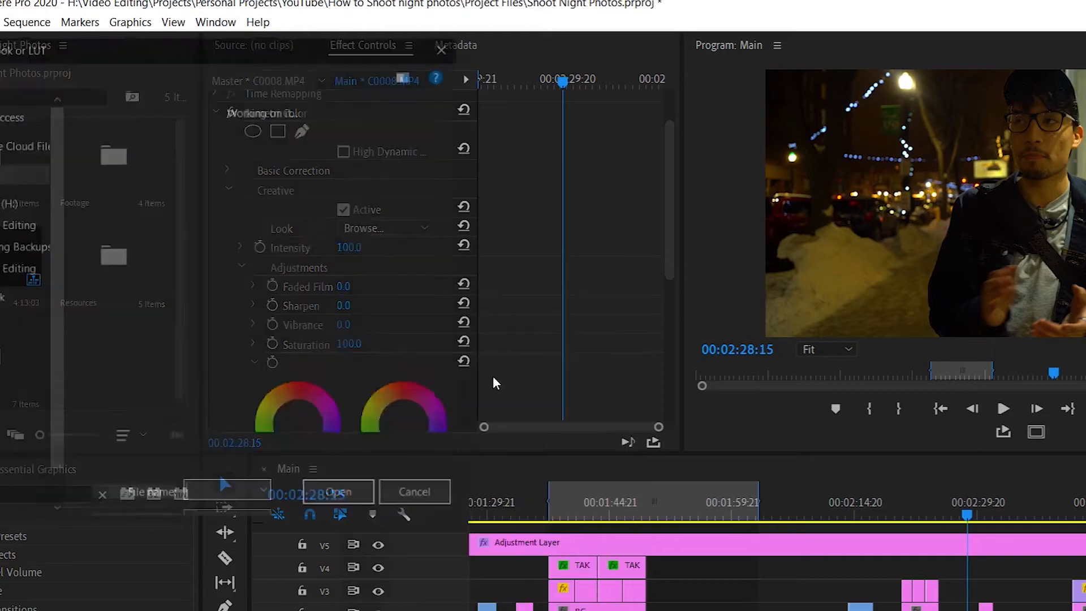
{"action": "scroll", "coordinate": [164, 316], "scroll_direction": "down", "scroll_amount": 3}
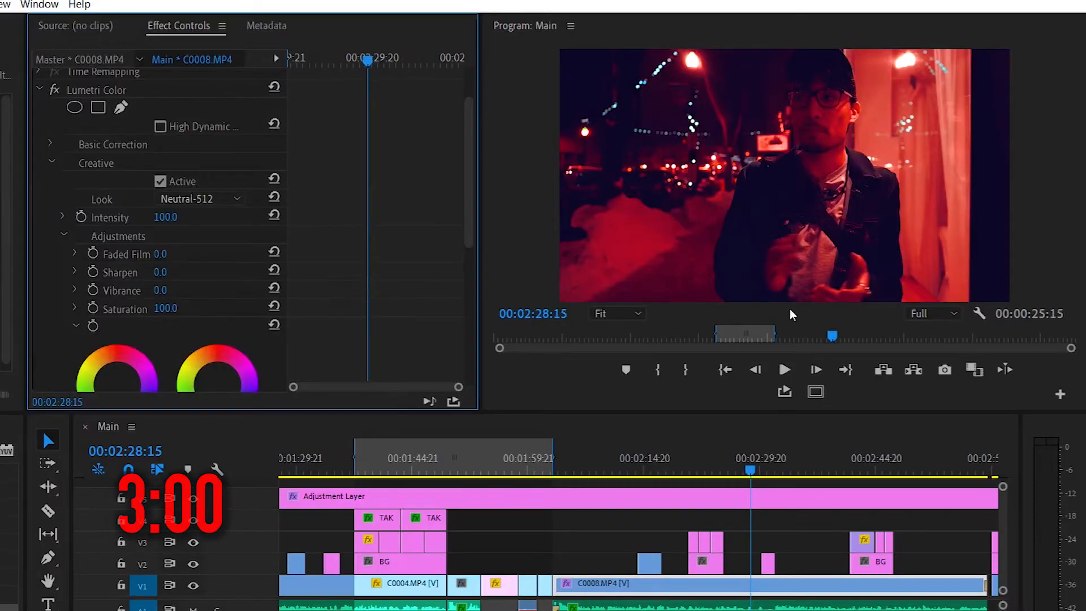
Toggle the Lumetri Color effect off and on to compare the clip with and without the LUT.
{"action": "scroll", "coordinate": [60, 198], "scroll_direction": "up", "scroll_amount": 2}
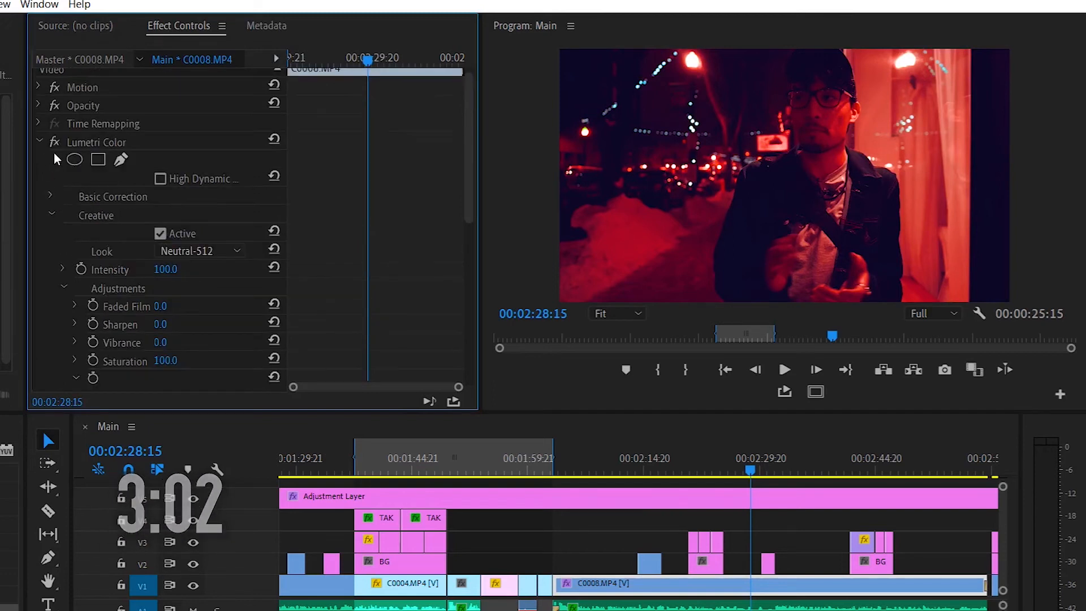
{"action": "left_click", "coordinate": [55, 144]}
{"action": "left_click", "coordinate": [55, 144]}
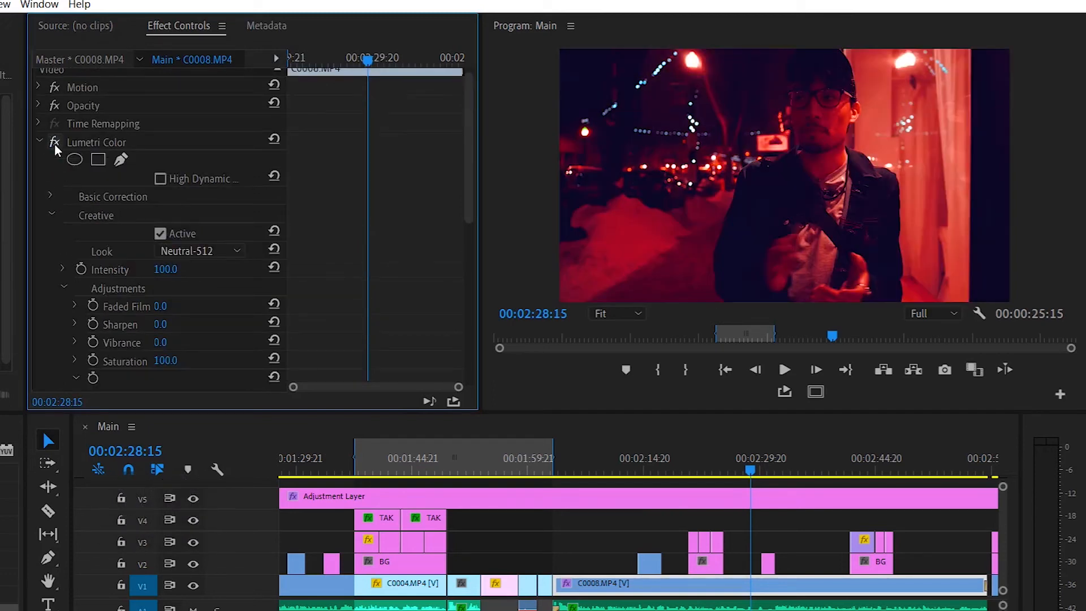
Set the Creative Look's intensity to 35 and switch the Lumetri Color effect off to compare the image.
{"action": "scroll", "coordinate": [99, 248], "scroll_direction": "down", "scroll_amount": 1}
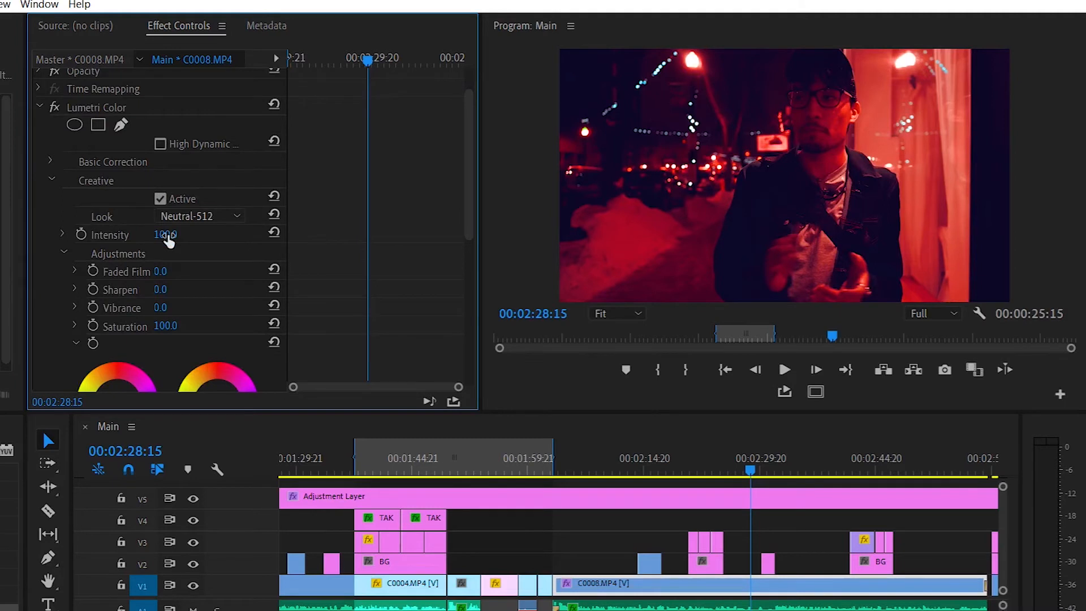
{"action": "mouse_move", "coordinate": [169, 239]}
{"action": "left_mouse_down"}
{"action": "mouse_move", "coordinate": [144, 234]}
{"action": "mouse_move", "coordinate": [172, 234]}
{"action": "left_mouse_up"}
{"action": "left_click", "coordinate": [162, 234]}
{"action": "type", "text": "35"}
{"action": "key", "text": "Return"}
{"action": "left_click", "coordinate": [246, 108]}
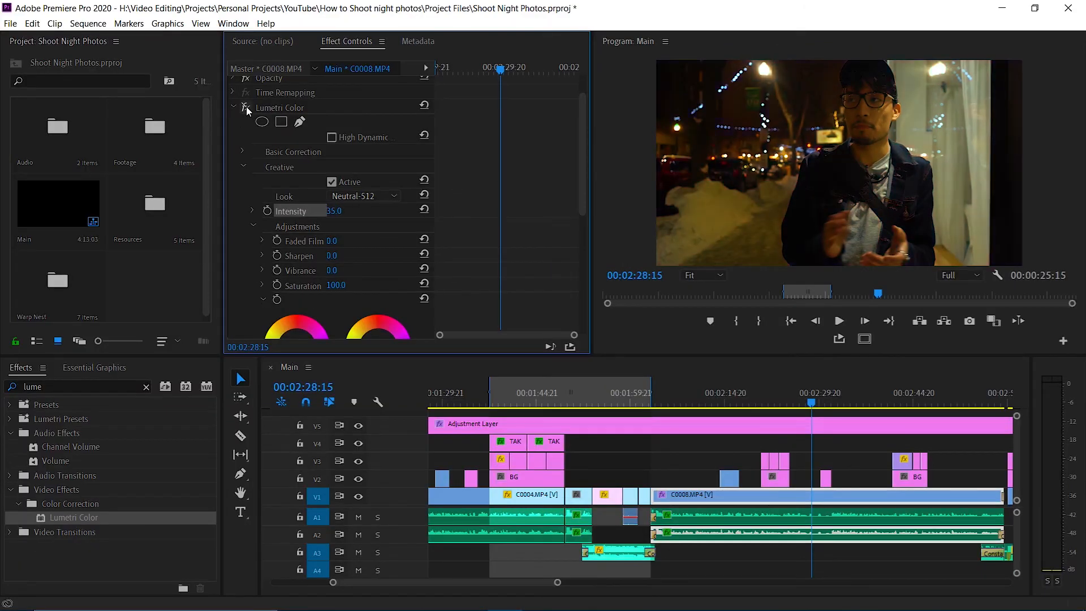